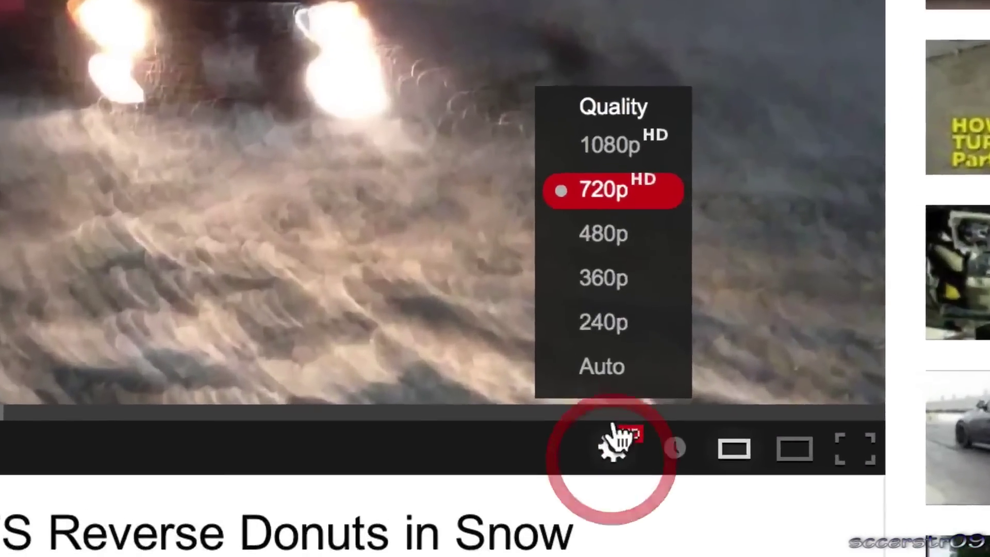
Set the router tutorial video's playback quality to 1080p HD.
left_click(609, 149)
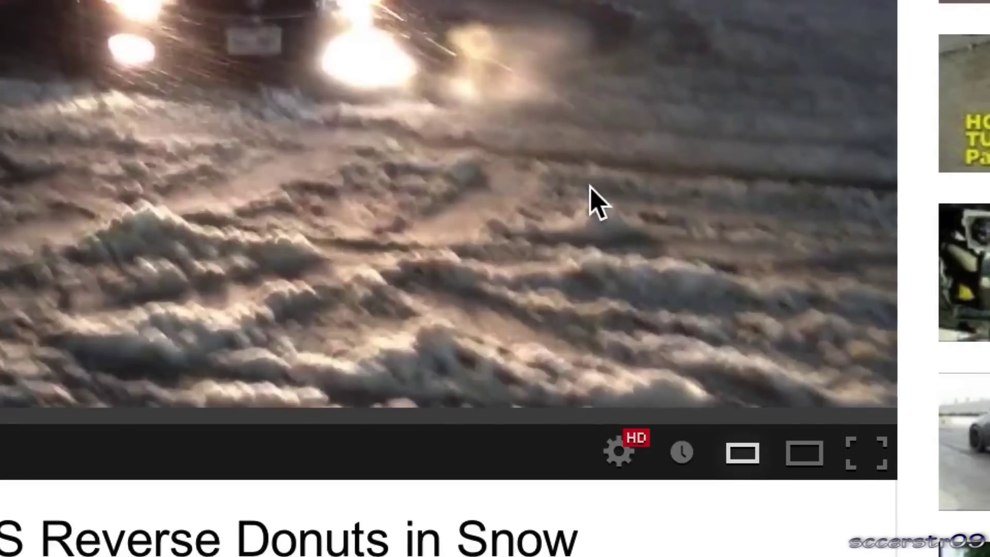
left_click(851, 450)
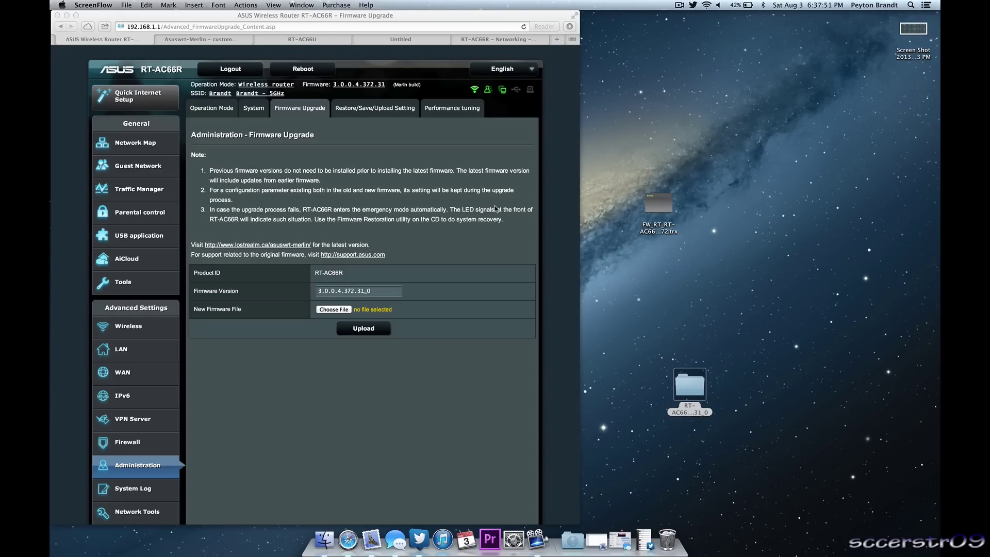
left_click(331, 132)
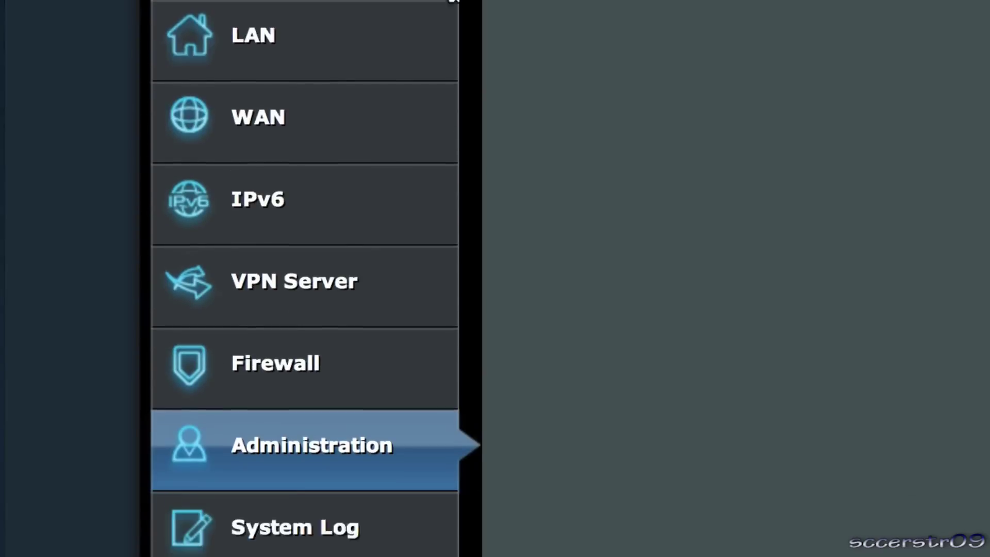
scroll(288, 242, "down", 3)
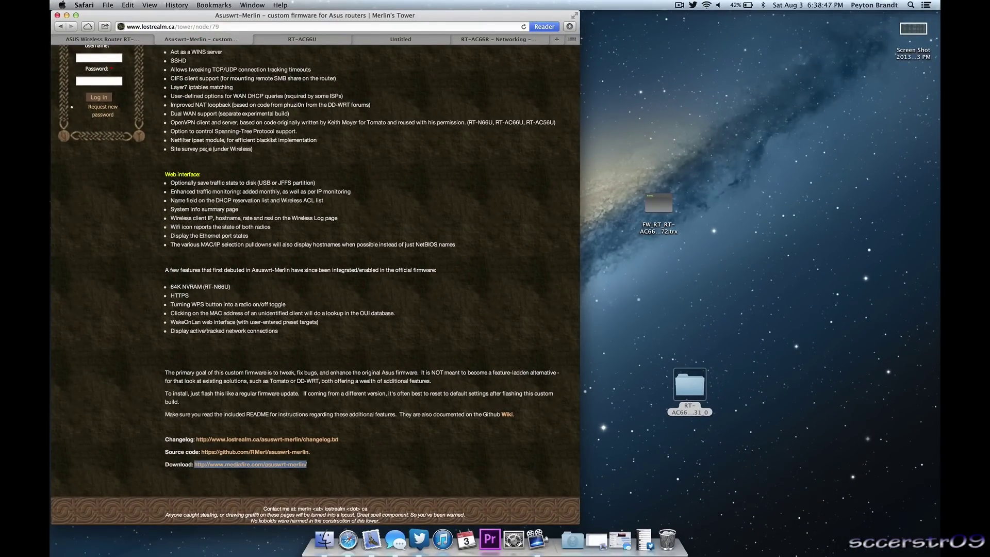
Find the mediafire.com download link at the bottom of Merlin's page and move to the MediaFire tab.
scroll(207, 149, "up", 15)
scroll(207, 149, "down", 15)
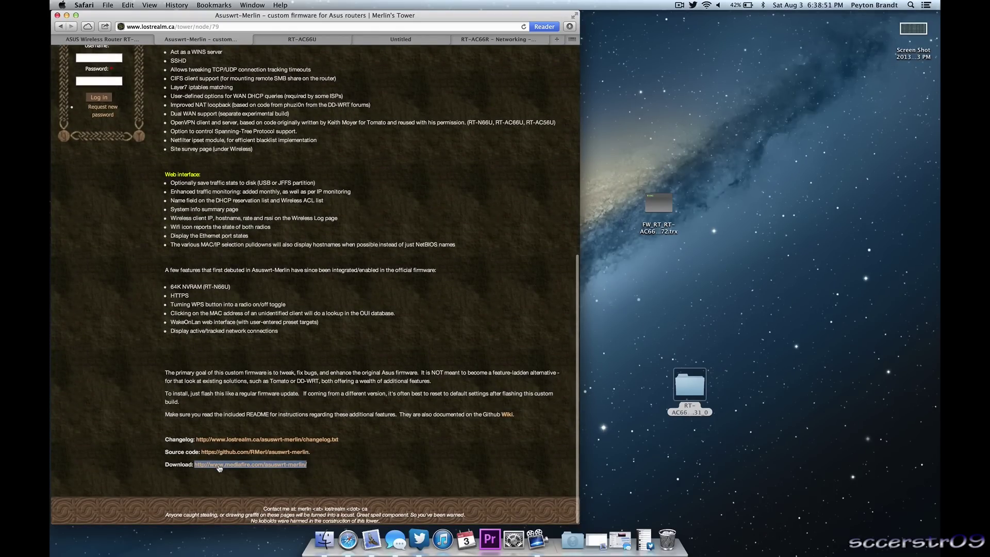
left_click(238, 411)
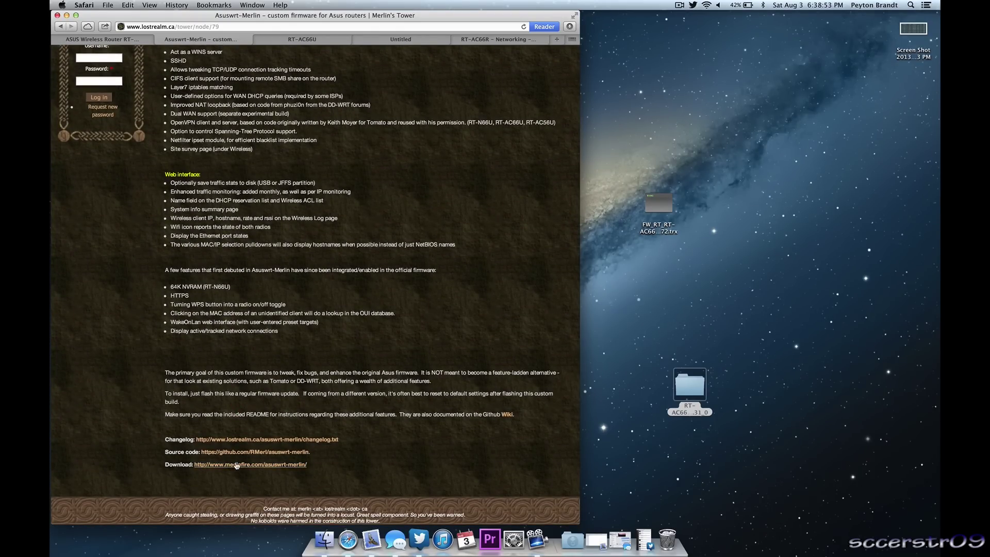
left_click(301, 38)
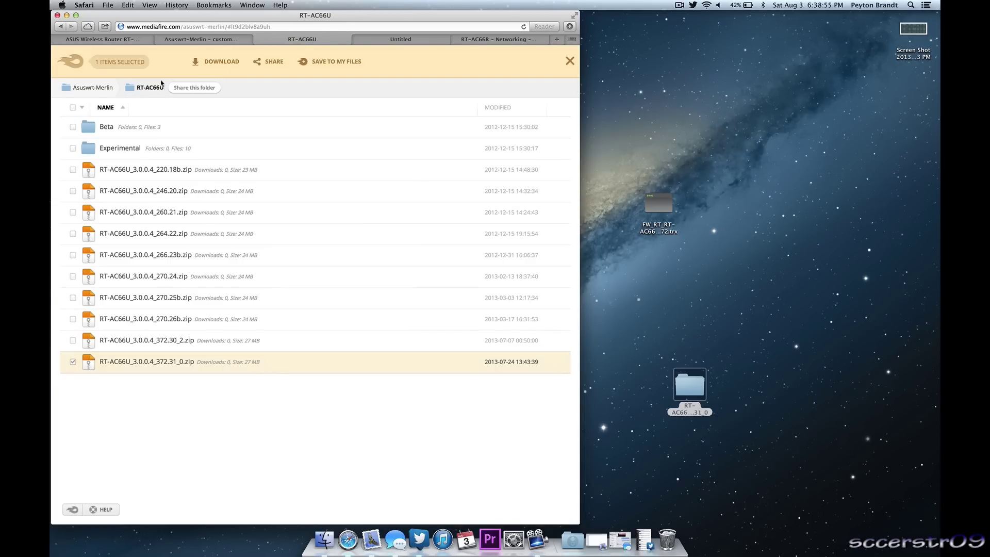
Browse into the Asuswrt-Merlin RT-AC66U folder and briefly select the RT-AC66U_3.0.0.4_372.31_0.zip build.
left_click(94, 89)
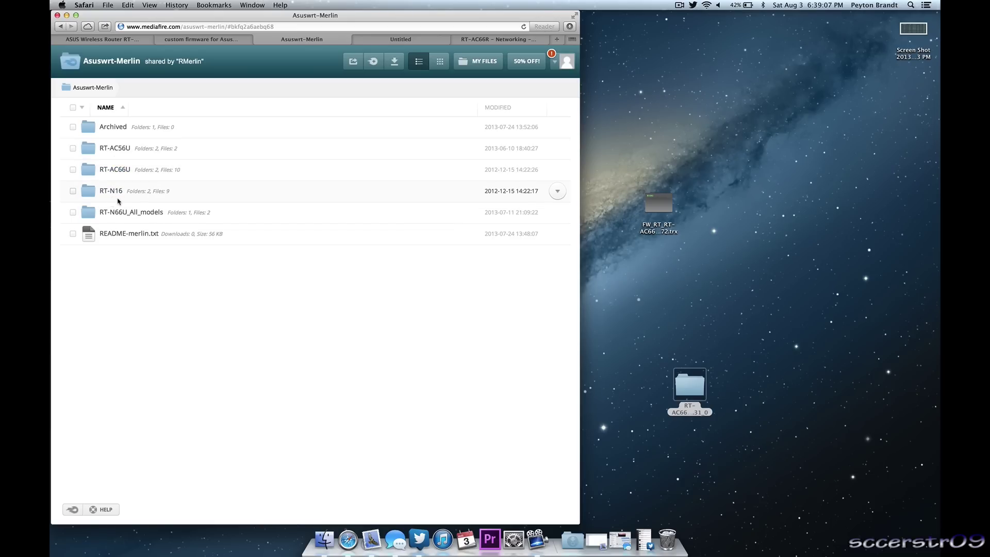
left_click(110, 174)
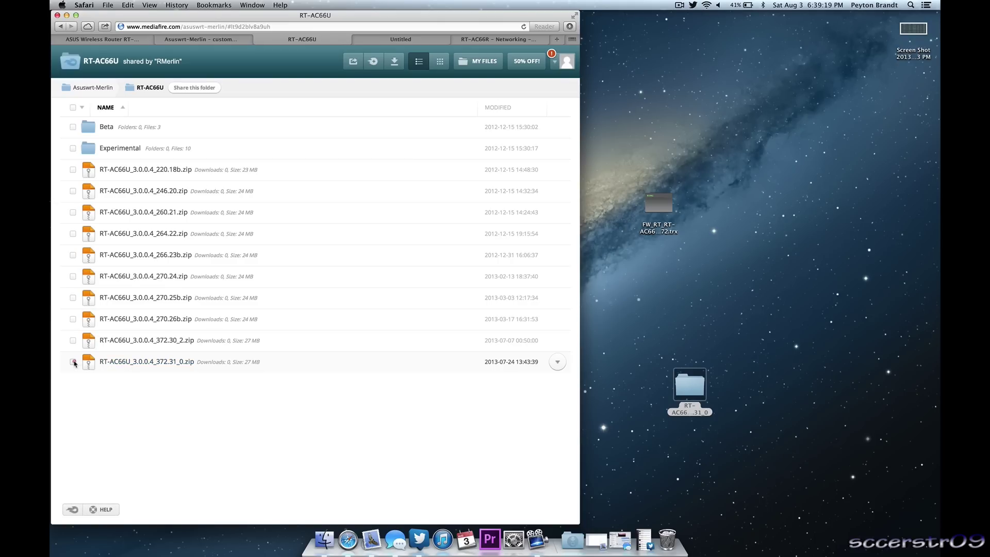
left_click(73, 362)
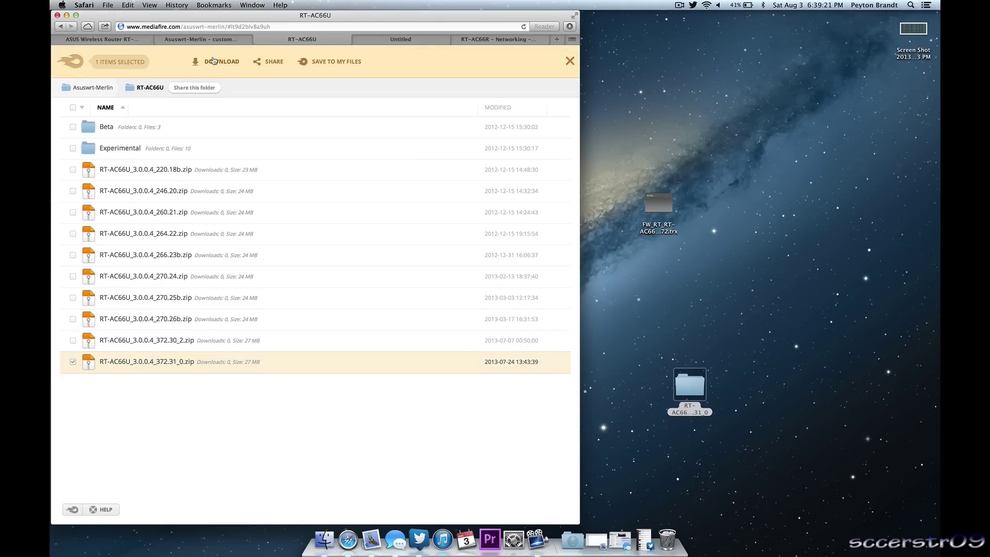
left_click(73, 364)
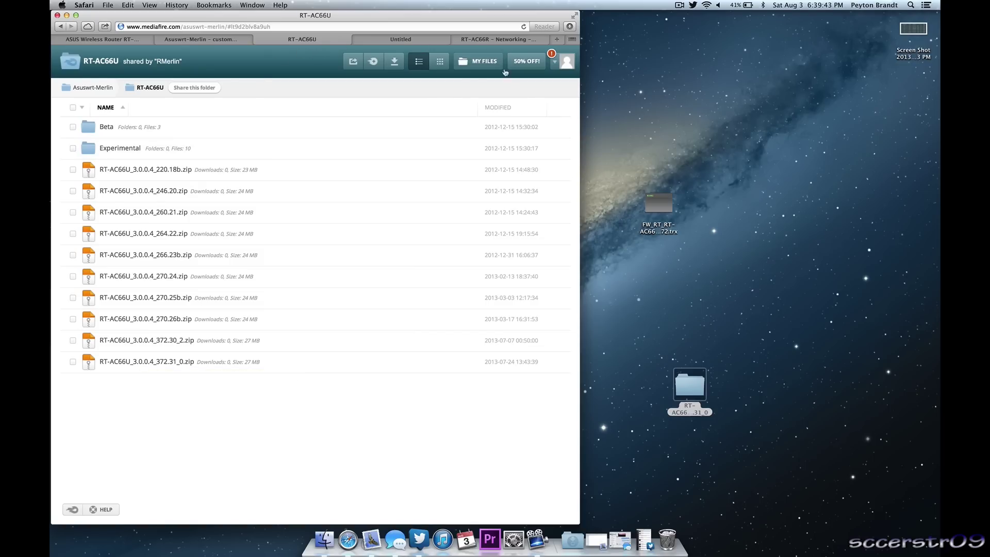
Quick Look the desktop FW_RT_RT-AC66R_3004372.trx, then go back to the router's Firmware Upgrade page.
left_click(624, 241)
left_click(651, 209)
key("space")
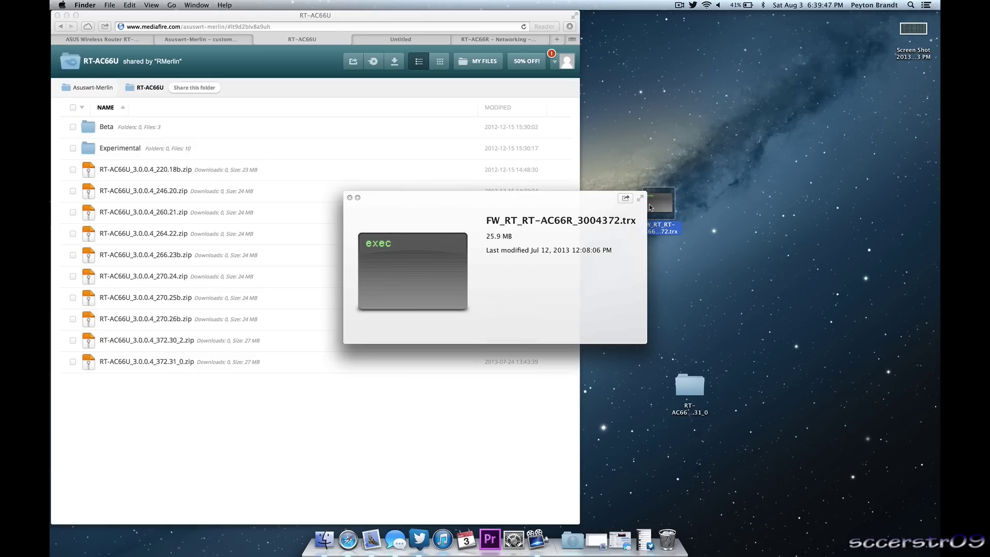
key("space")
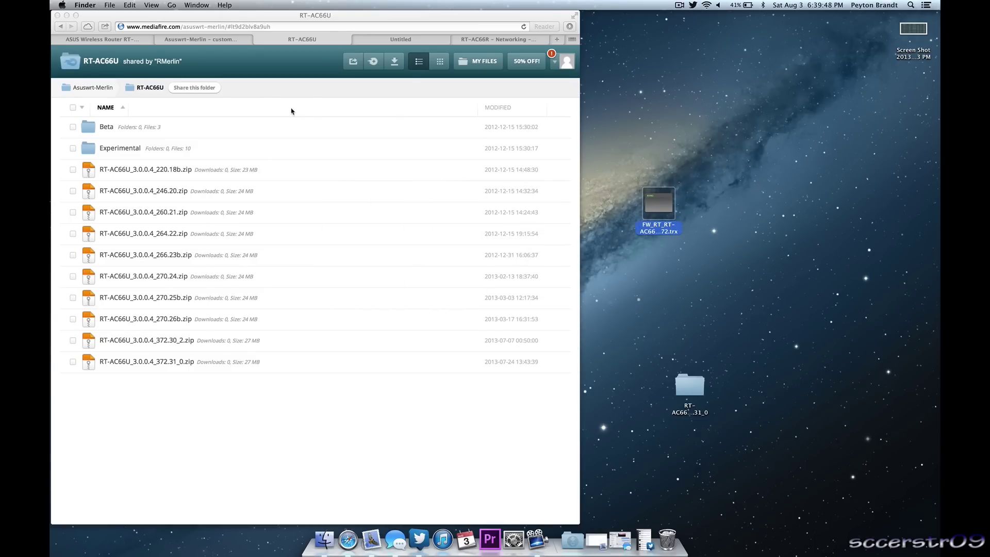
left_click(117, 40)
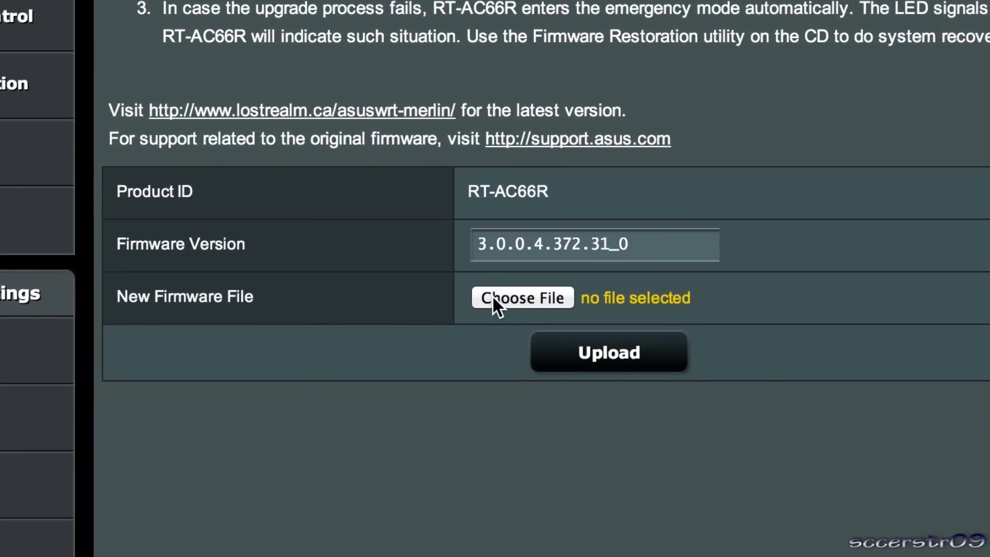
Cancel the firmware file chooser with no .trx selected and switch to the ASUS RT-AC66R support page.
left_click(489, 299)
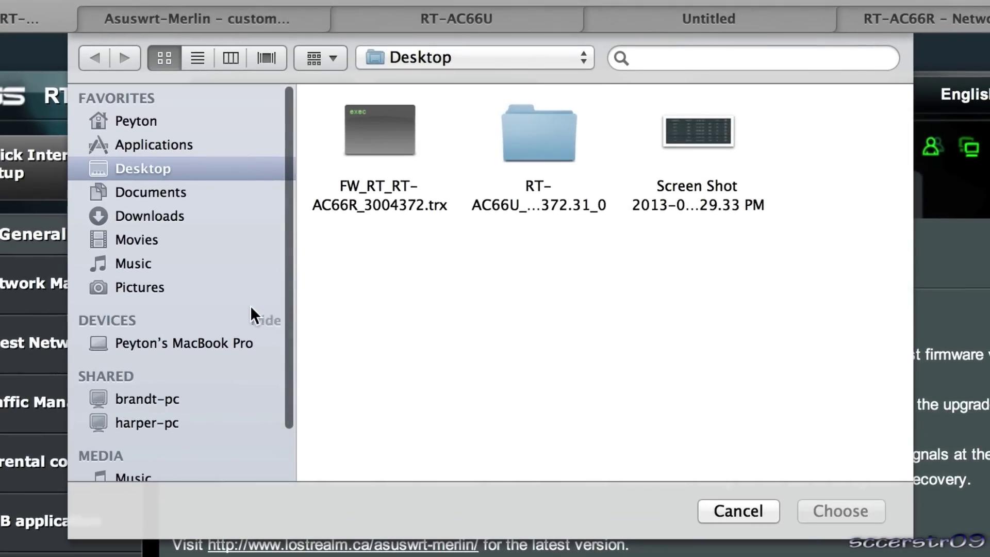
left_click(368, 120)
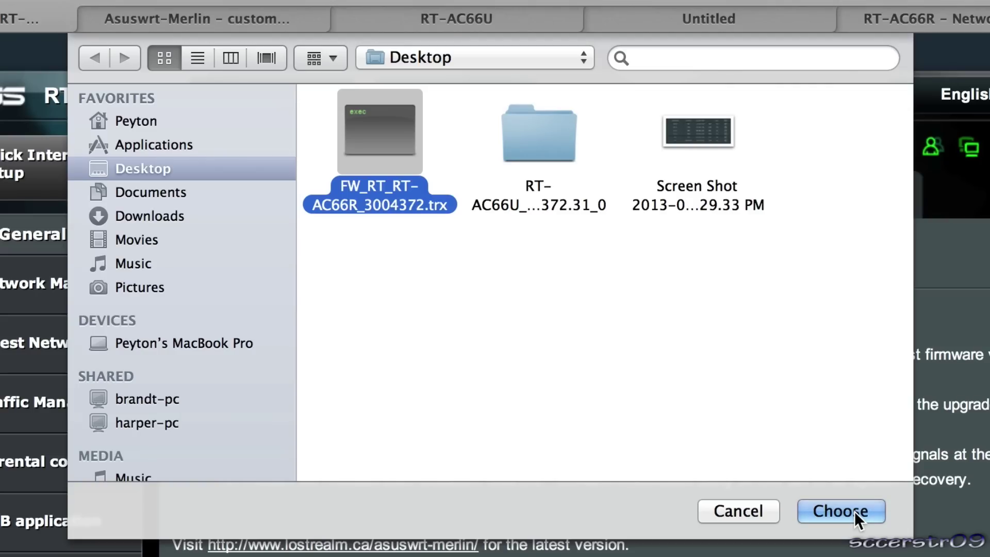
left_click(643, 370)
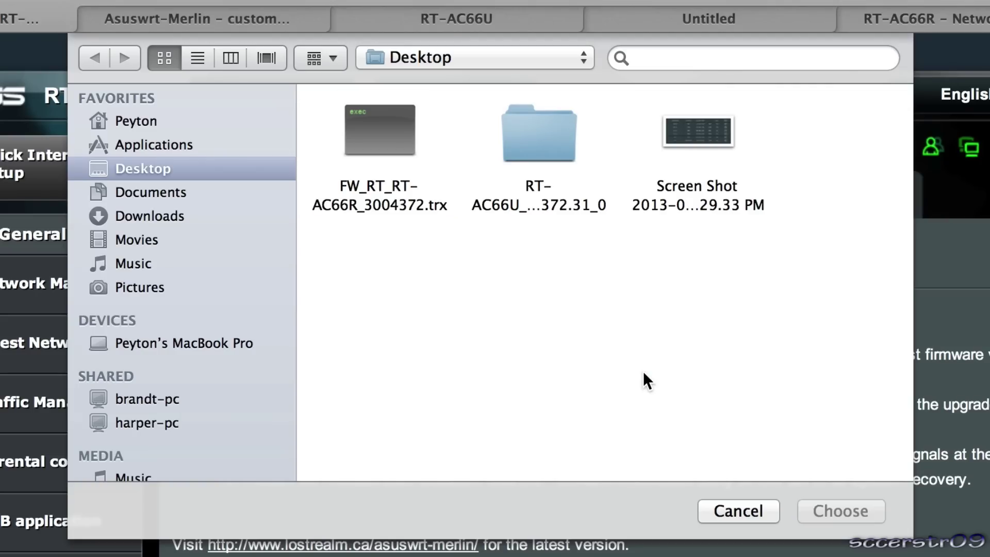
left_click(711, 512)
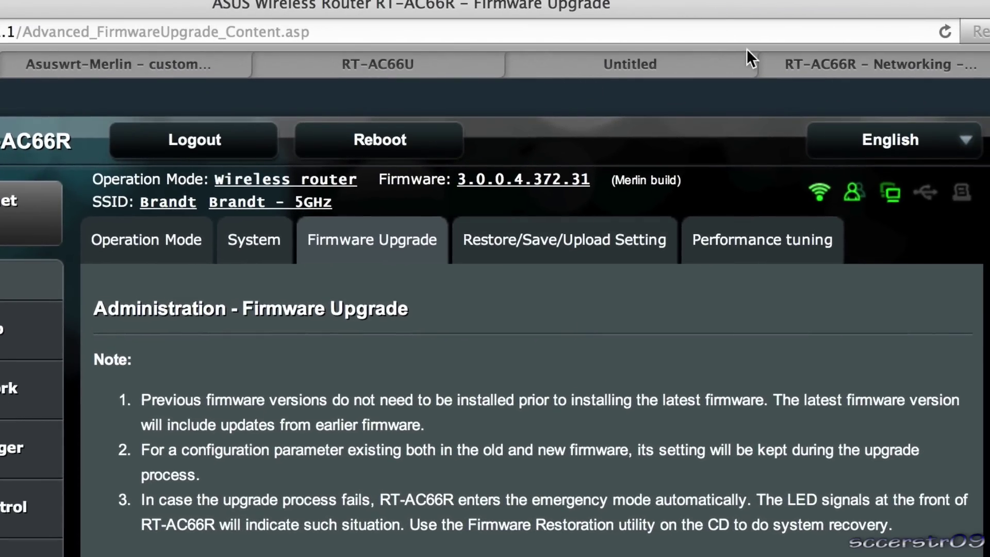
left_click(918, 19)
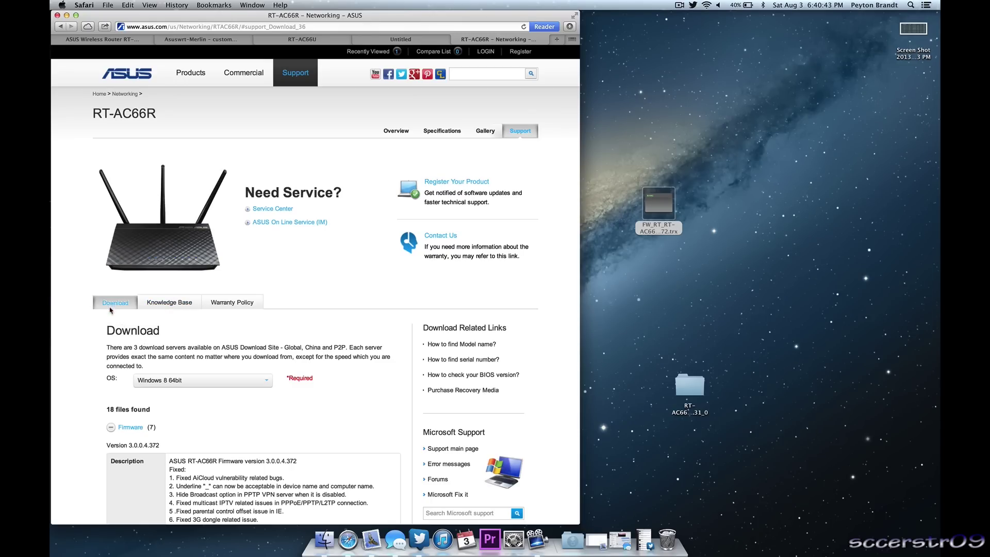
Keep the OS set to Windows 8 64bit and locate firmware Version 3.0.0.4.372 in the listing.
scroll(128, 332, "down", 5)
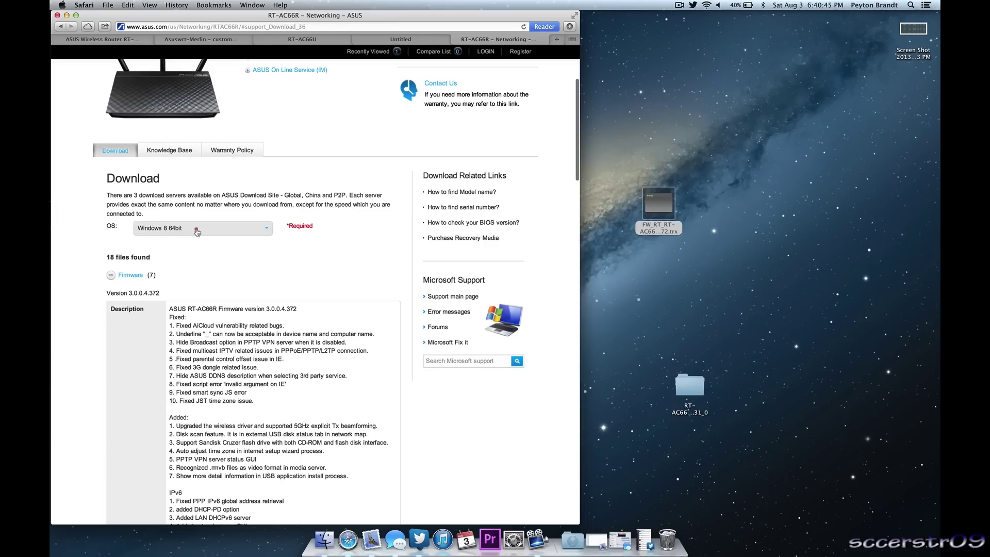
left_click(196, 228)
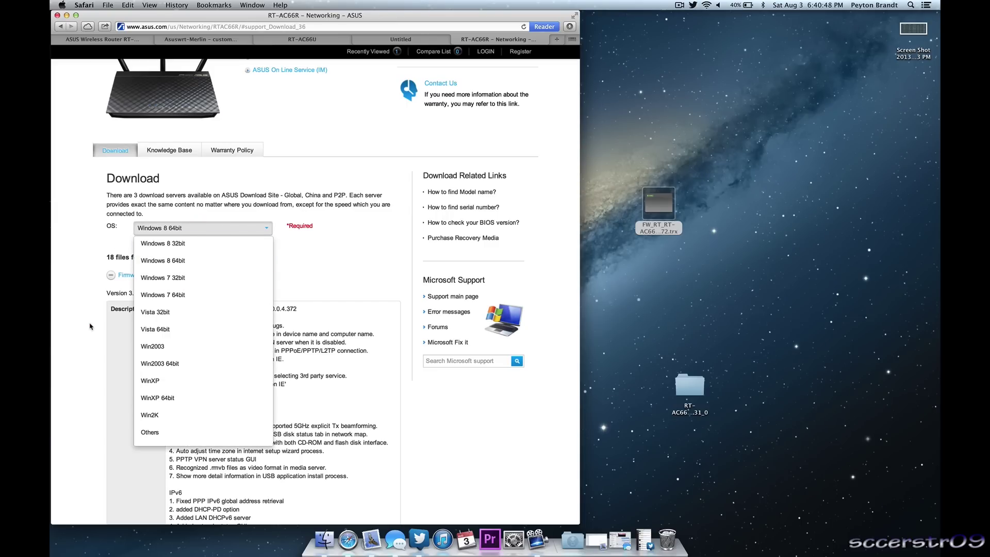
left_click(165, 232)
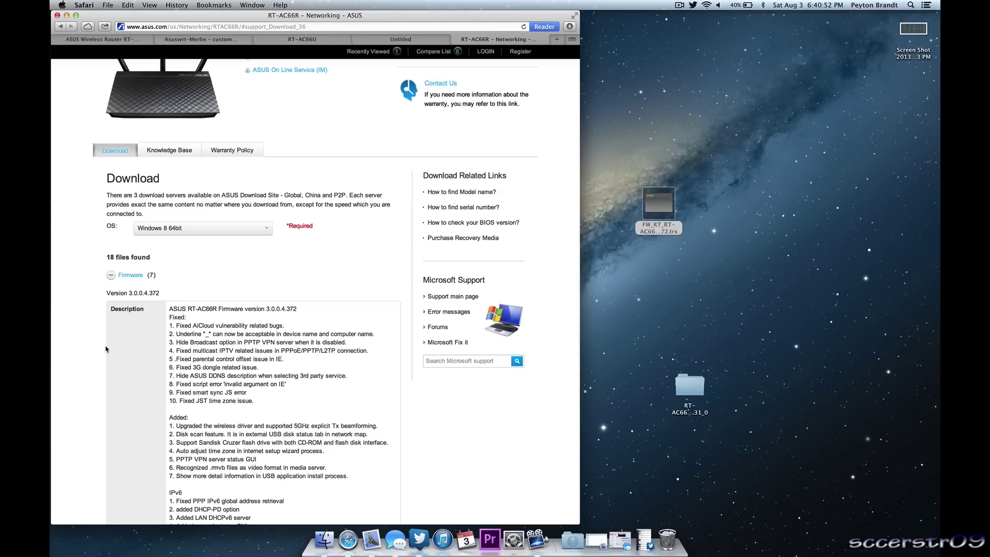
scroll(106, 349, "down", 3)
scroll(106, 349, "down", 2)
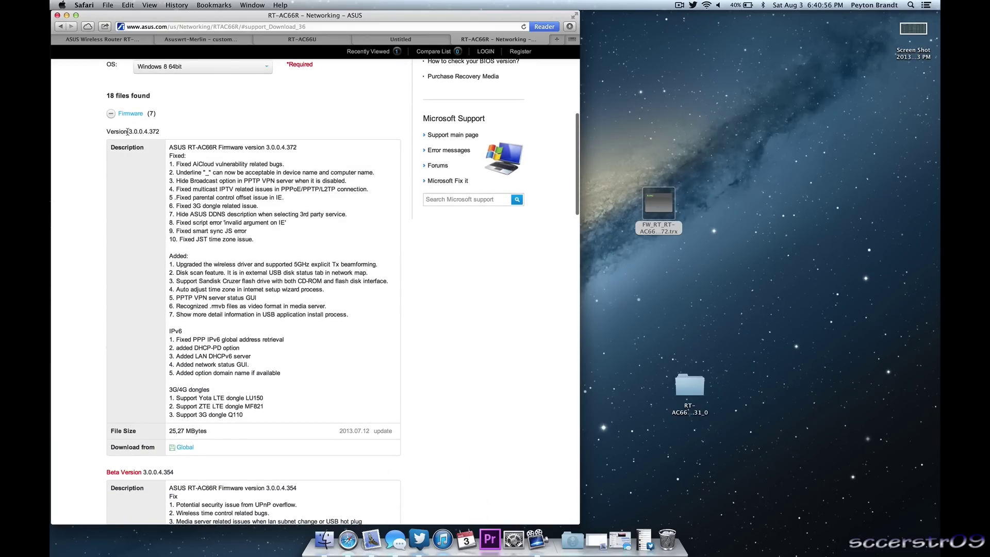
left_click_drag(128, 131, 151, 133)
left_click(150, 132)
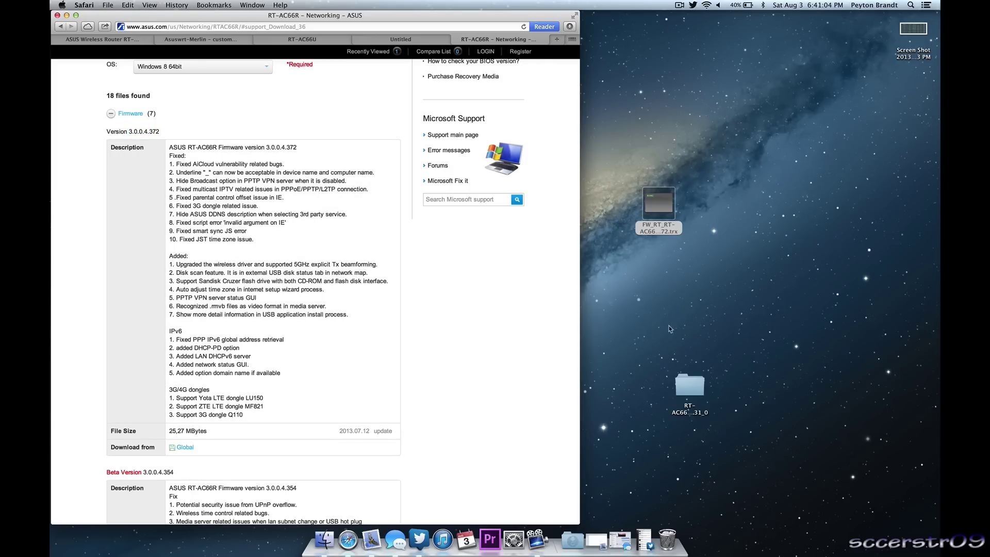
Quick Look the downloaded .trx on the desktop and return to the router's Firmware Upgrade page.
left_click(652, 204)
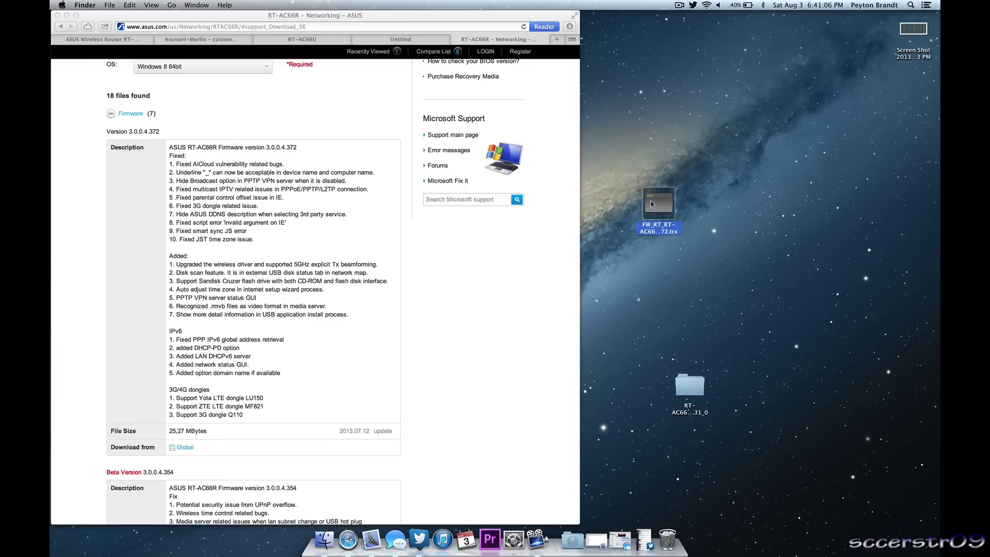
key("space")
key("space")
left_click(634, 203)
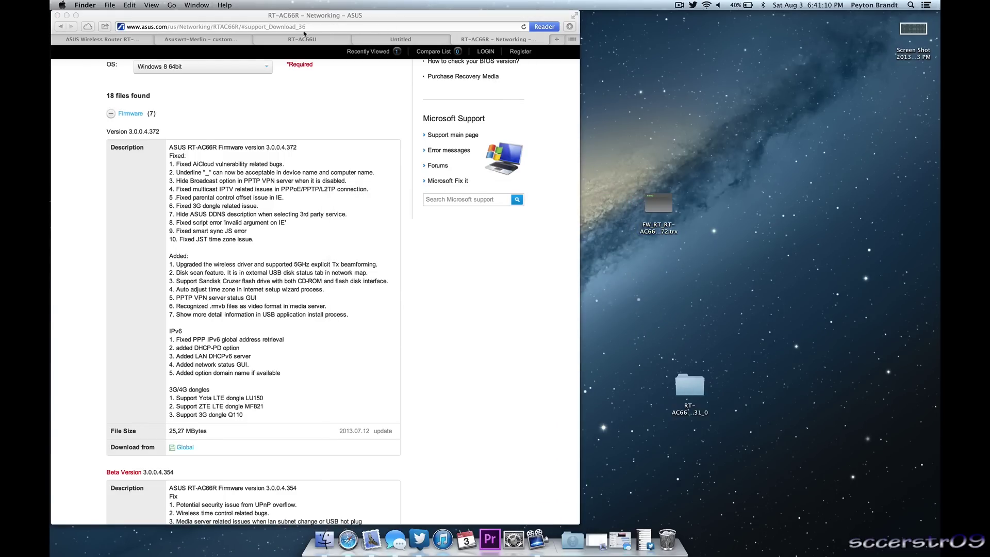
left_click(130, 40)
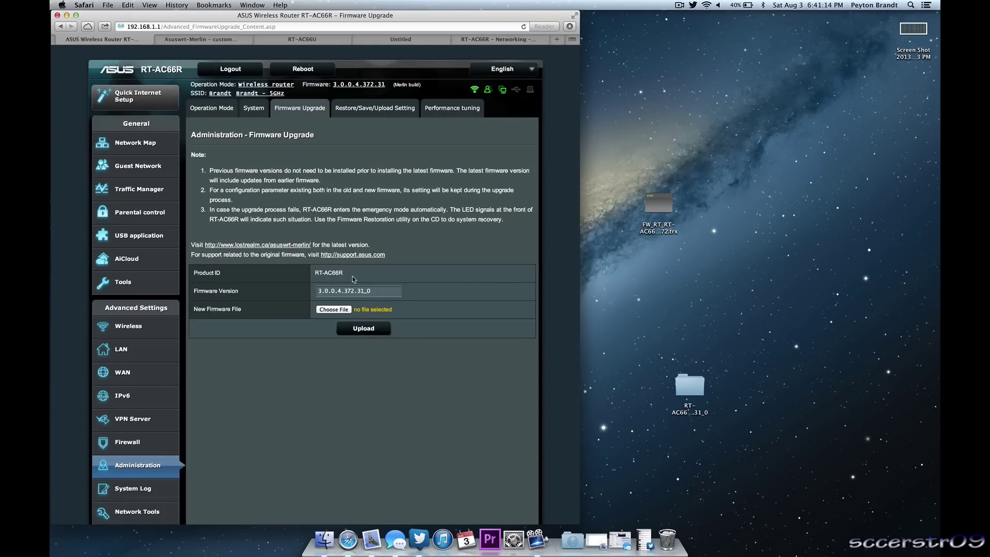
Choose FW_RT_RT-AC66R_3004372.trx from the Desktop as the new firmware and start the upload.
left_click(332, 308)
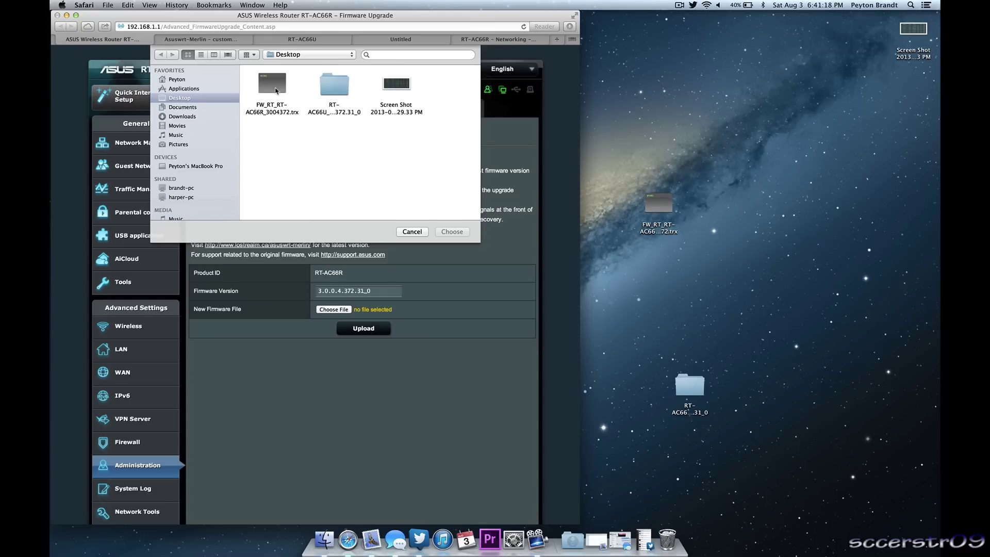
left_click(276, 90)
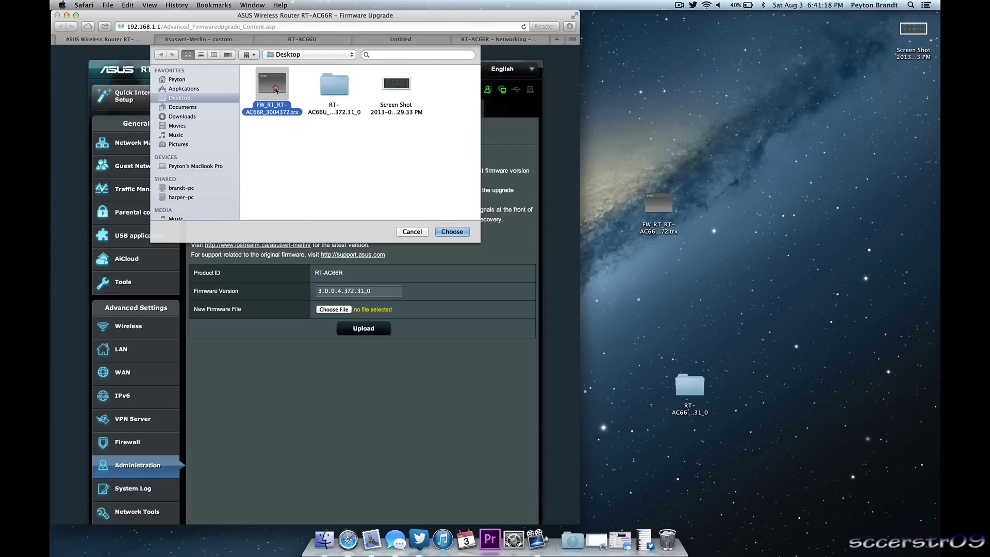
left_click(452, 231)
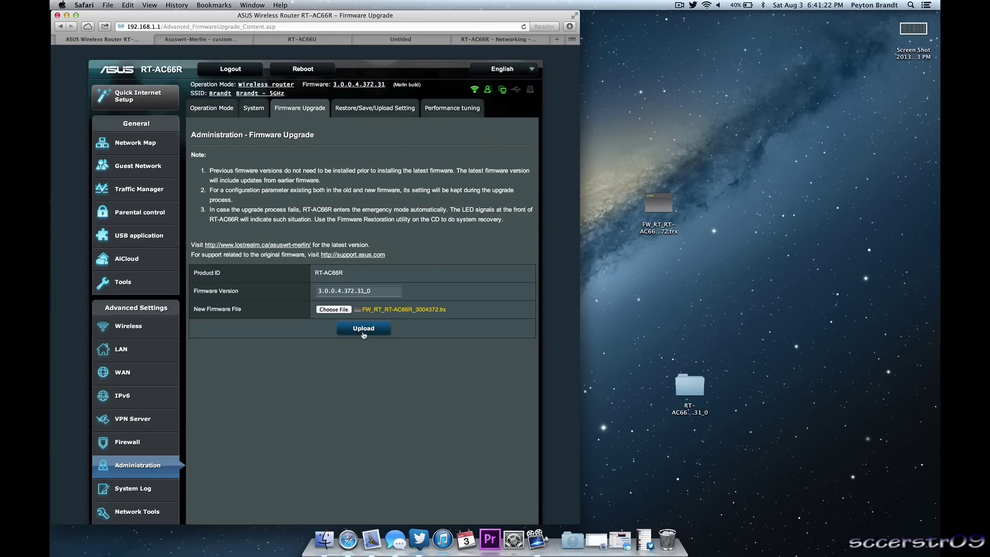
left_click(364, 331)
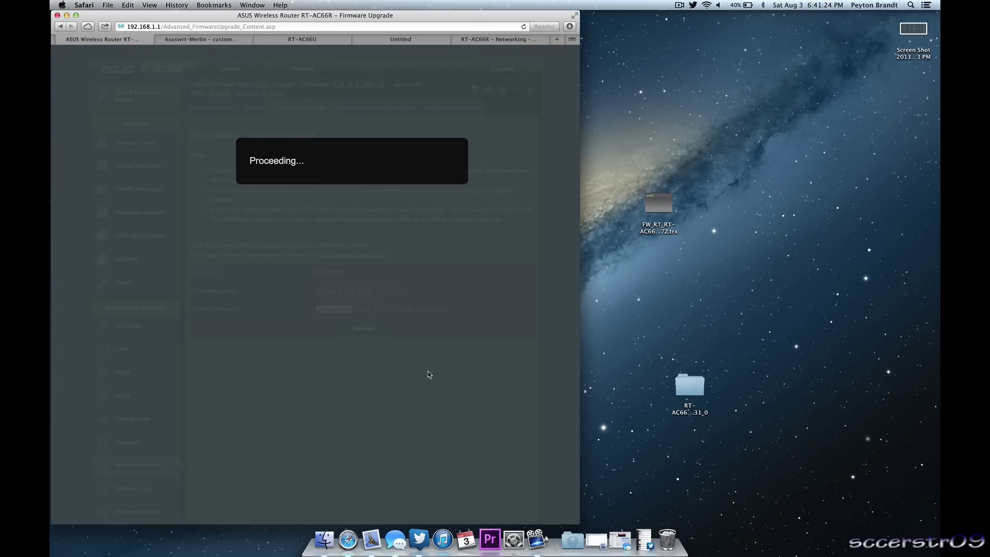